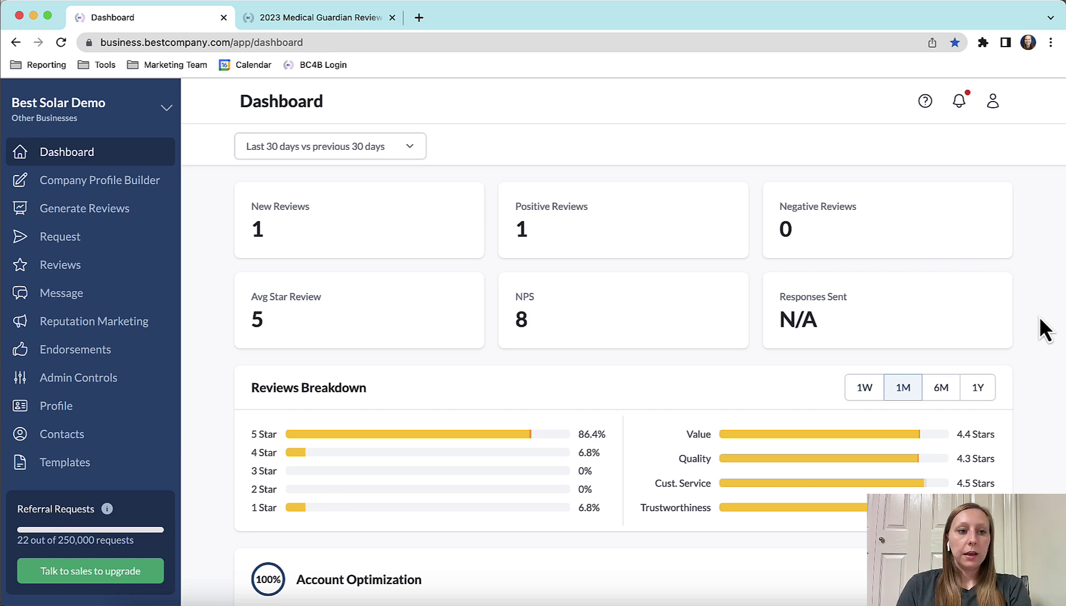
In the Company Profile Builder, feature the five-star review that begins "We were curious about solar panels".
left_click(170, 187)
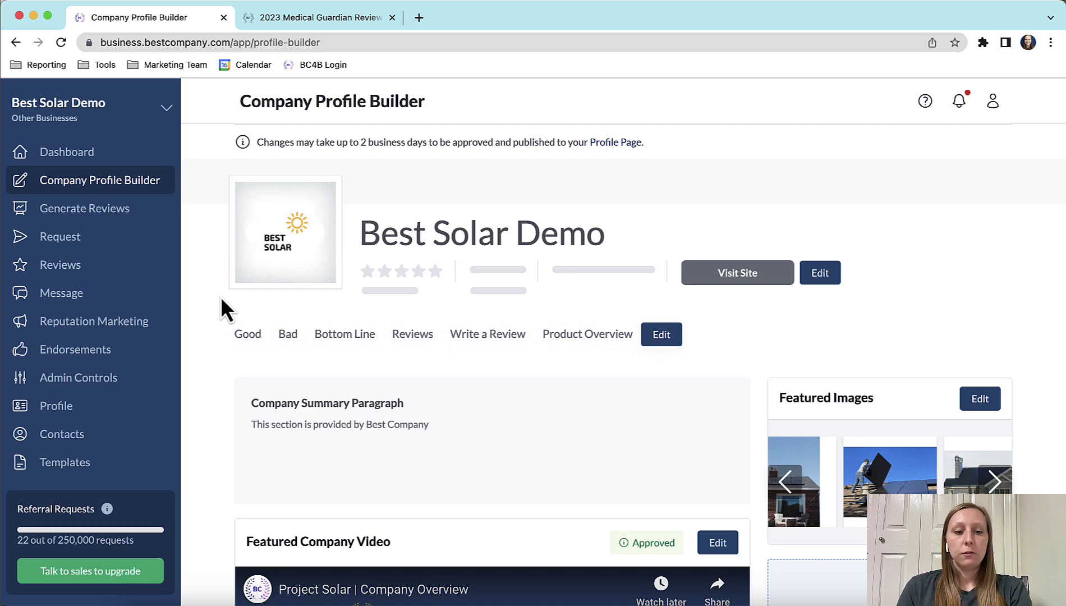
scroll(221, 299, "down", 15)
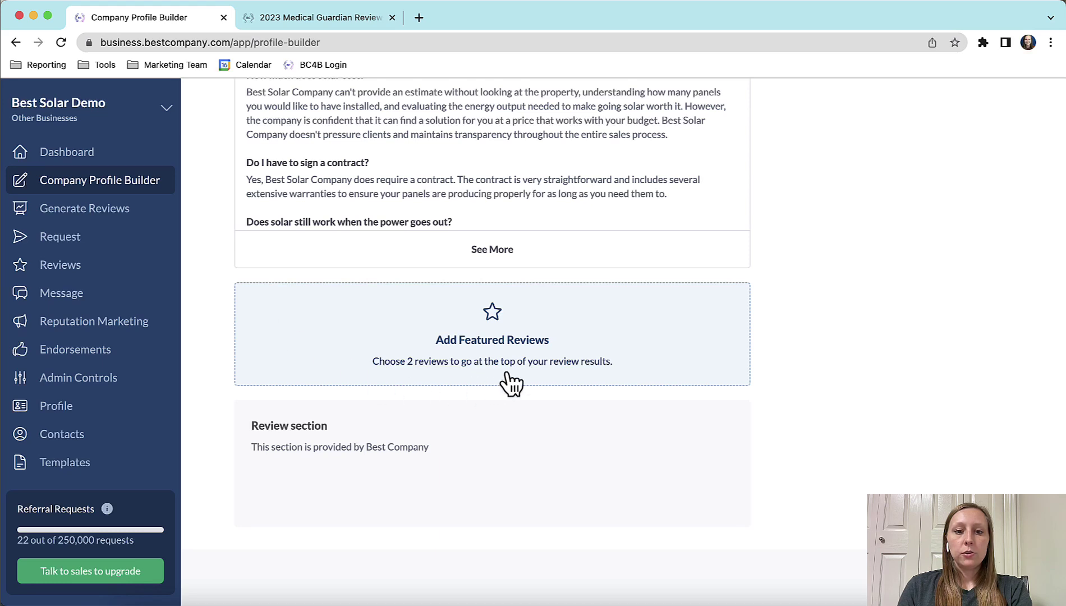
left_click(496, 348)
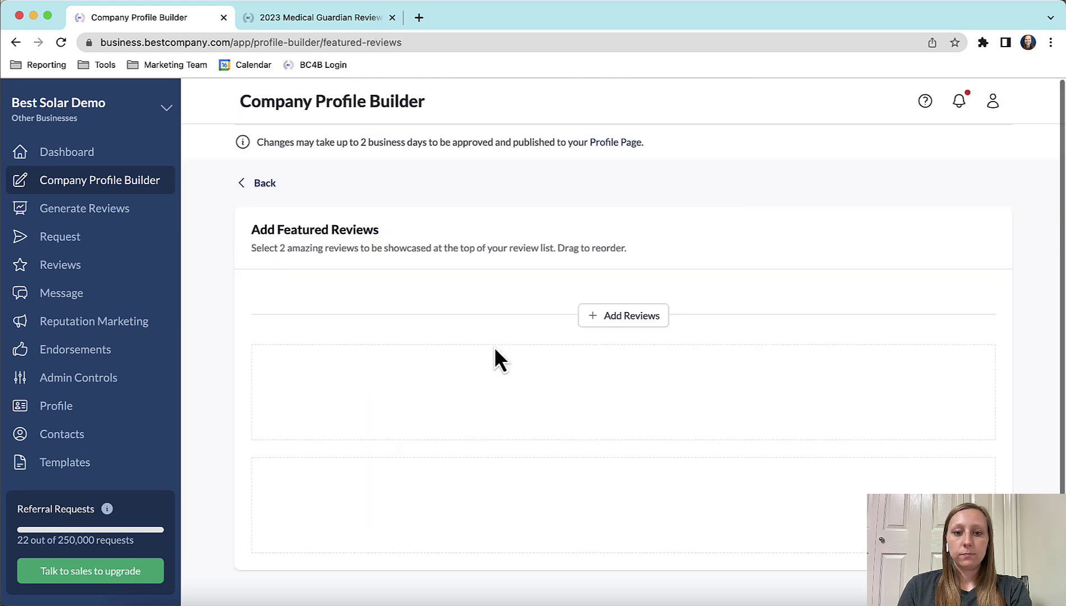
left_click(639, 326)
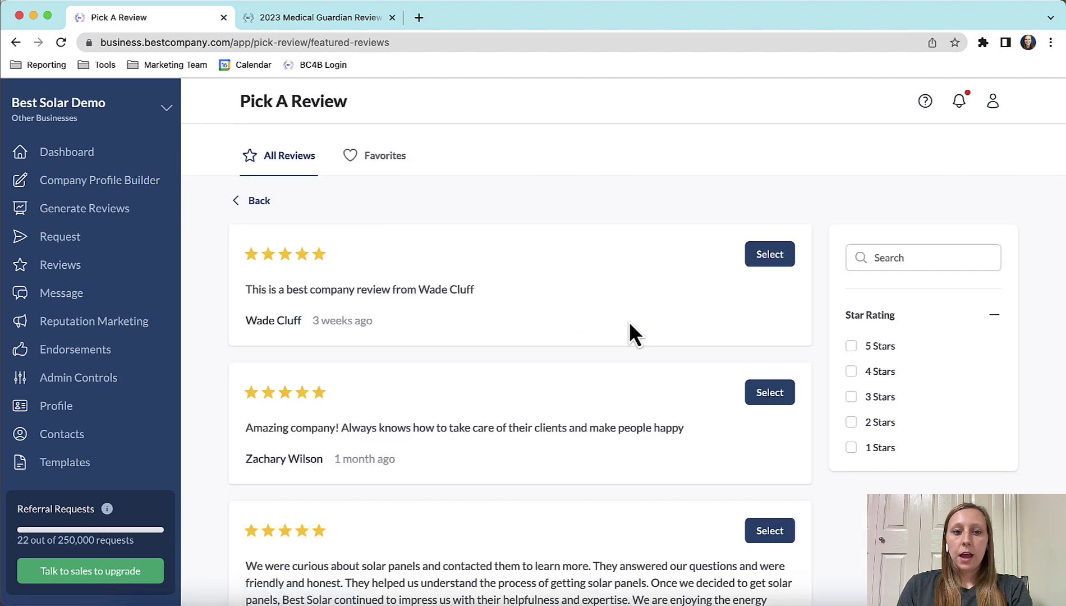
scroll(629, 324, "down", 5)
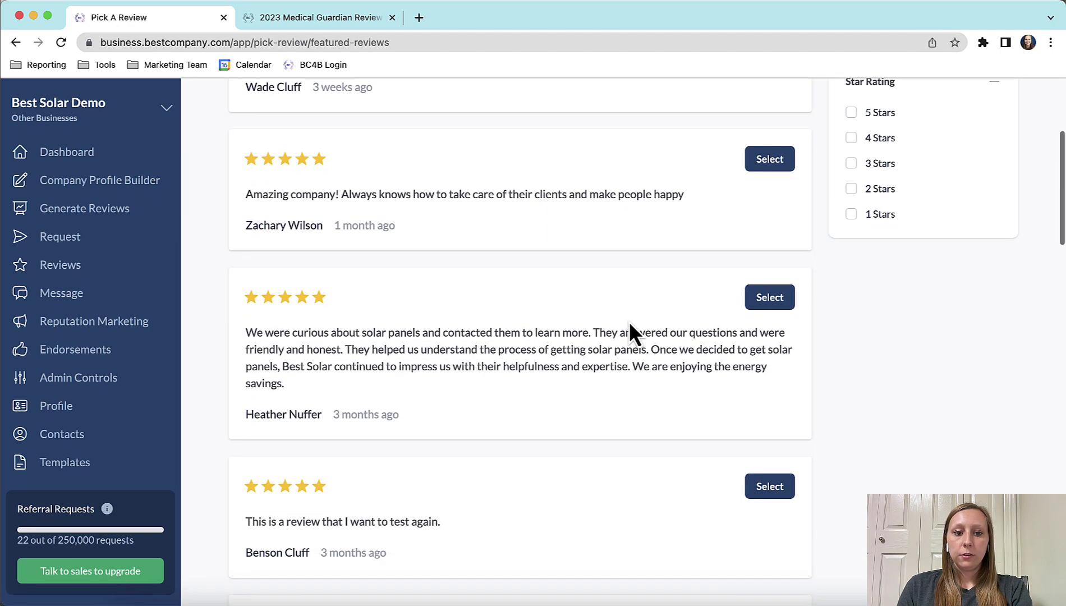
left_click(770, 305)
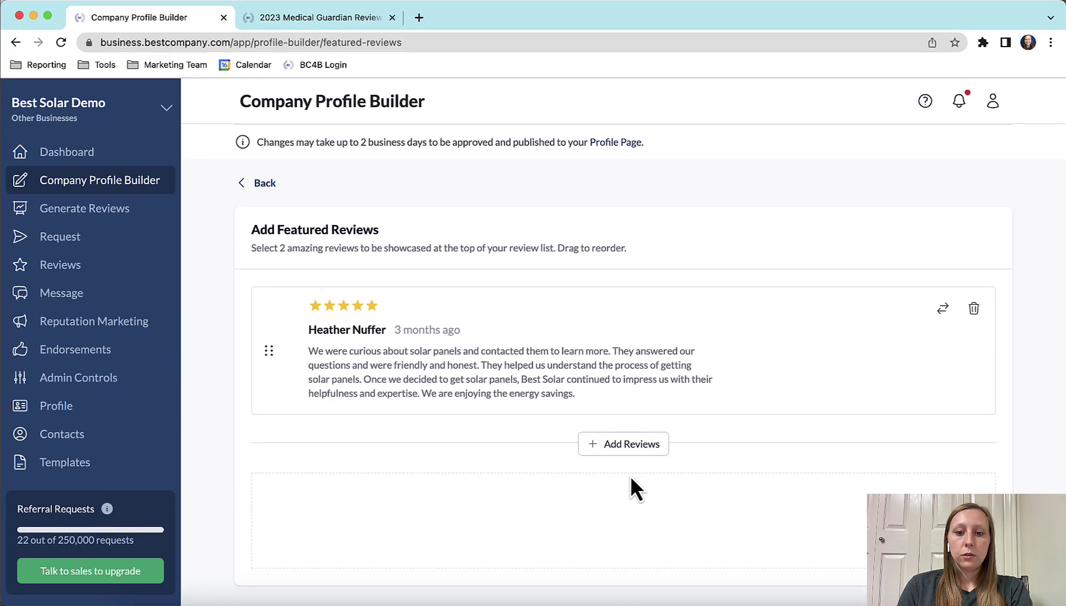
Add the "Amazing company!" review as the second featured review and try reordering the two featured reviews.
left_click(630, 449)
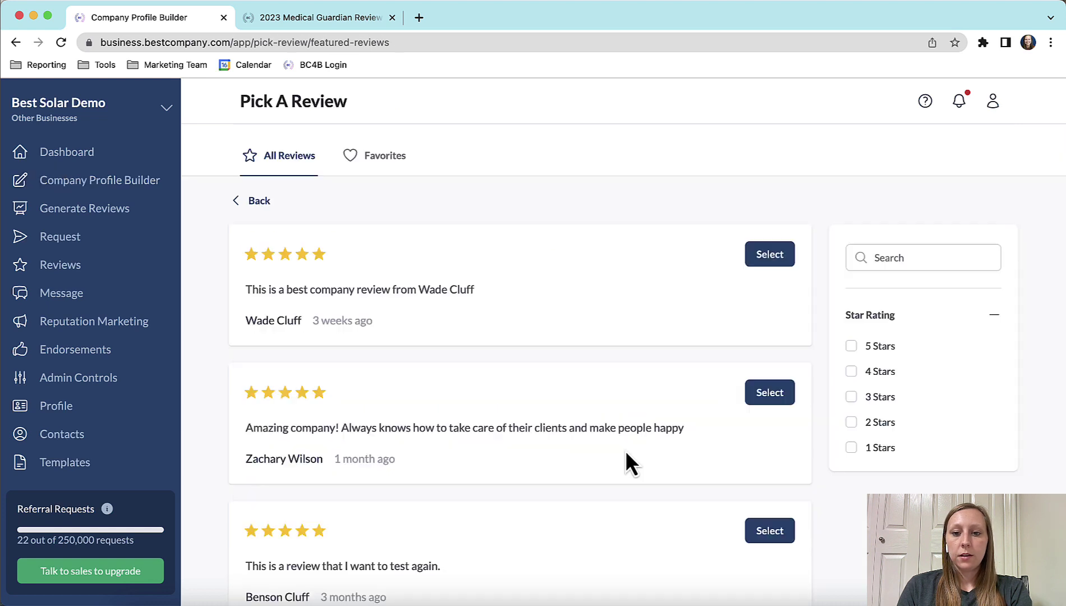
left_click(789, 398)
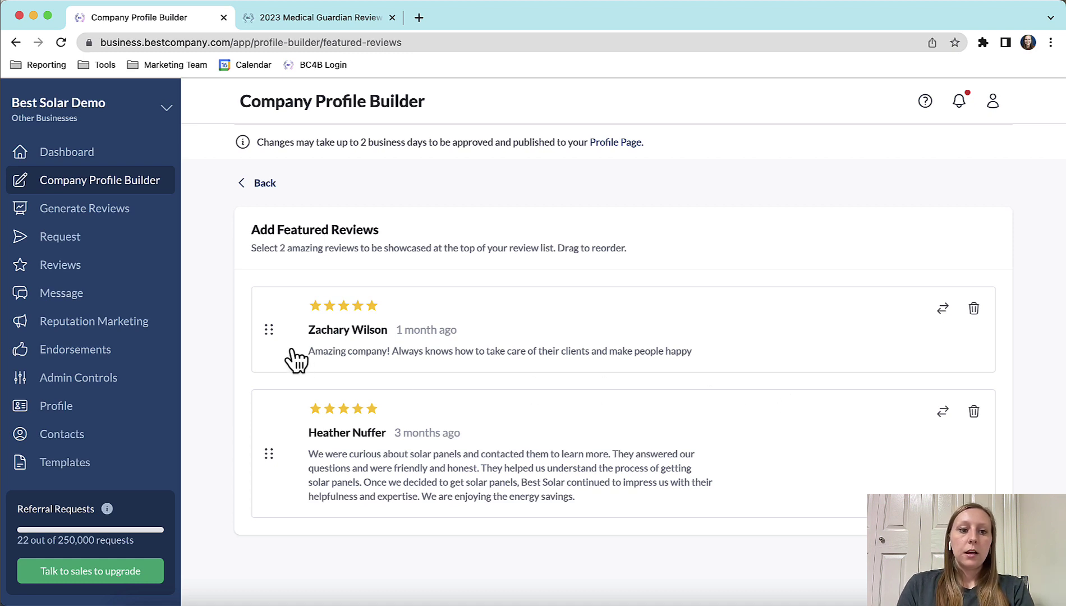
left_click(270, 340)
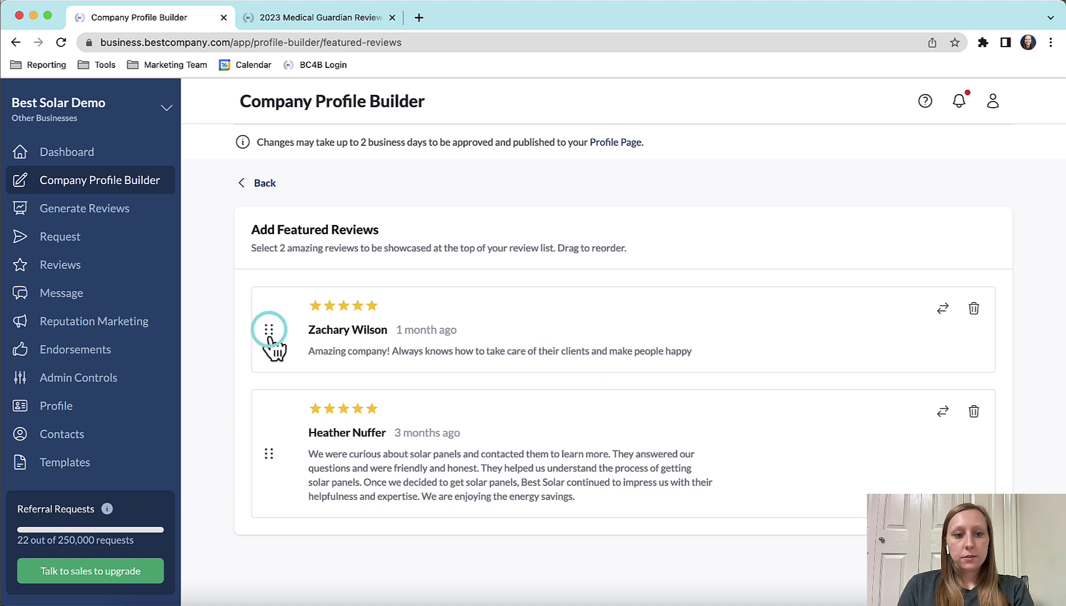
mouse_move(269, 339)
left_mouse_down()
mouse_move(273, 440)
mouse_move(272, 339)
left_mouse_up()
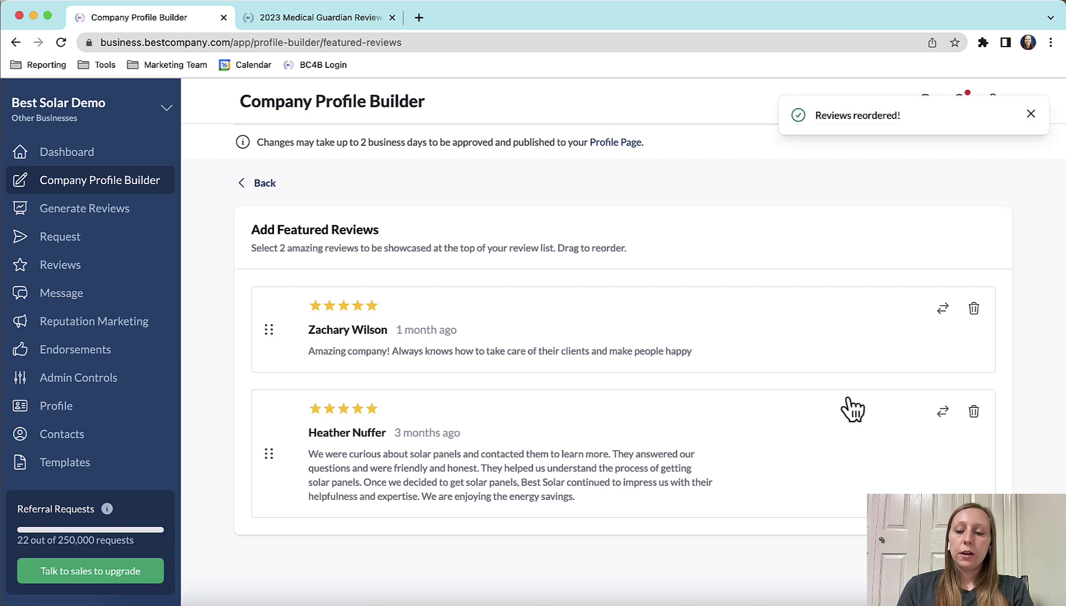
Swap the "Amazing company!" featured review for "The sun can escape the clutches of the Best Solar solar panels!" and remove that replacement.
left_click(944, 311)
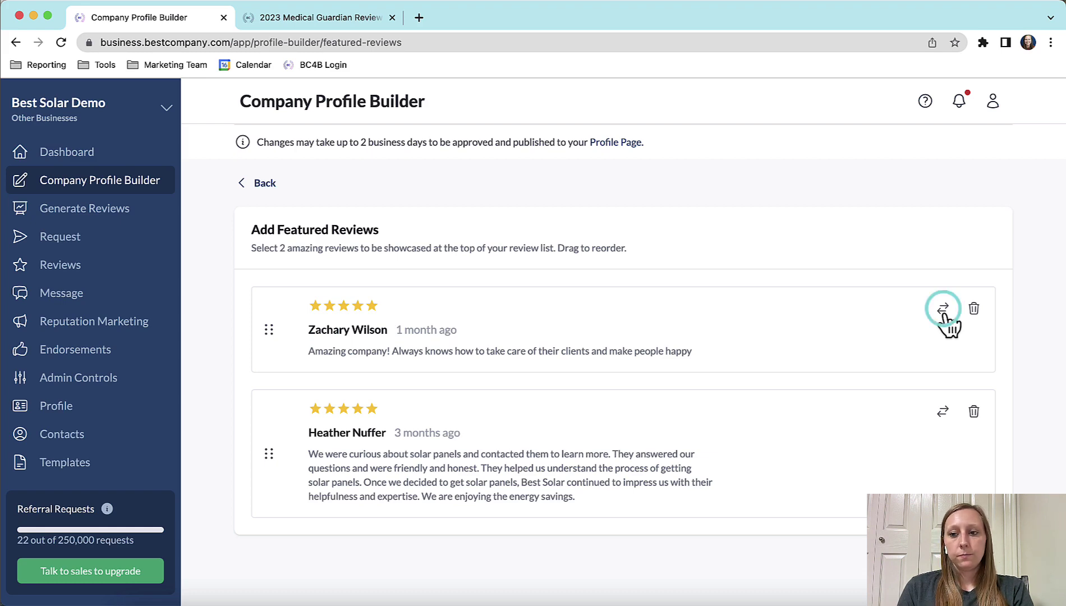
scroll(817, 474, "down", 2)
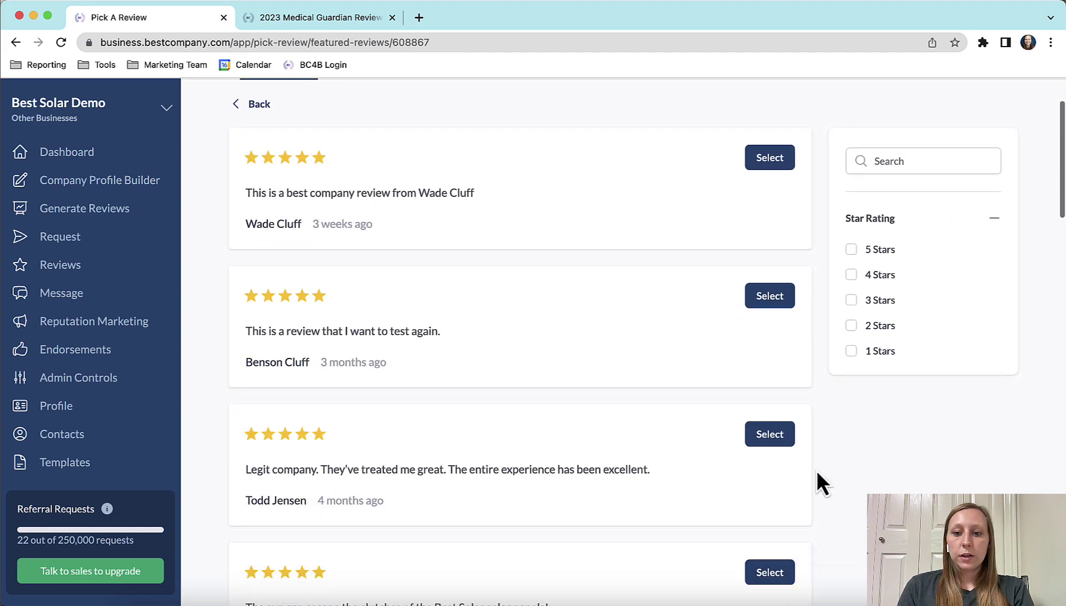
scroll(817, 472, "down", 4)
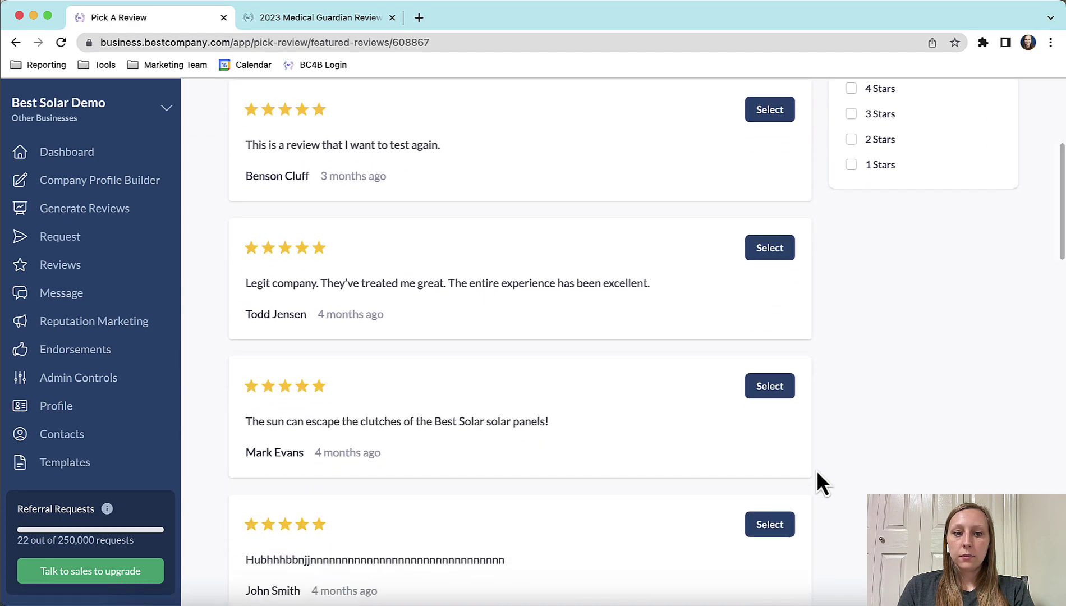
left_click(783, 396)
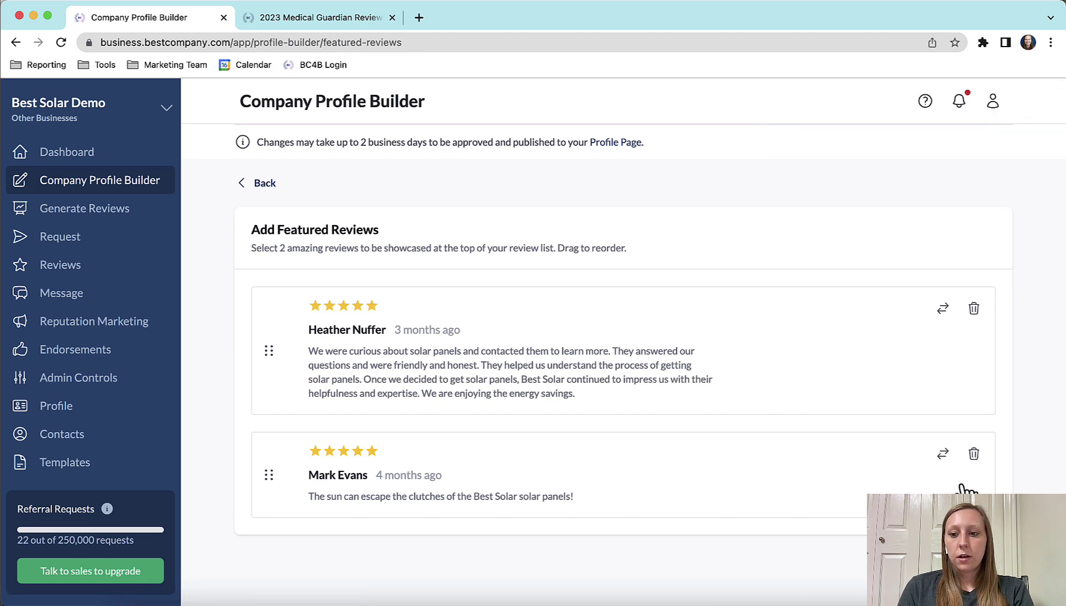
left_click(975, 456)
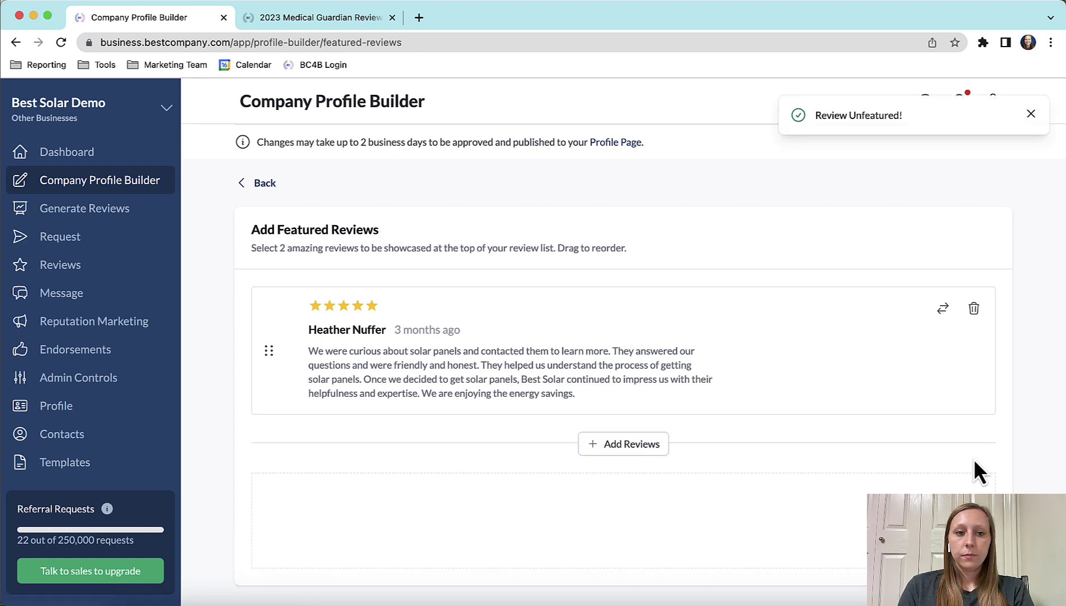
Add two video reviews to the company profile: the woman in front of the world map and the man wearing a cap and headset.
left_click(268, 190)
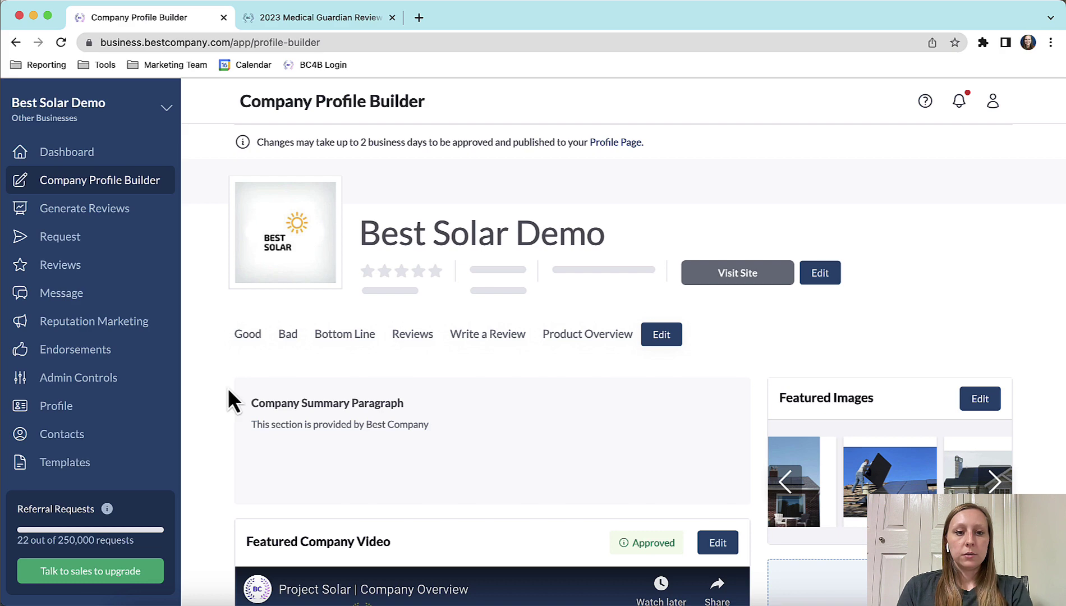
scroll(228, 388, "down", 10)
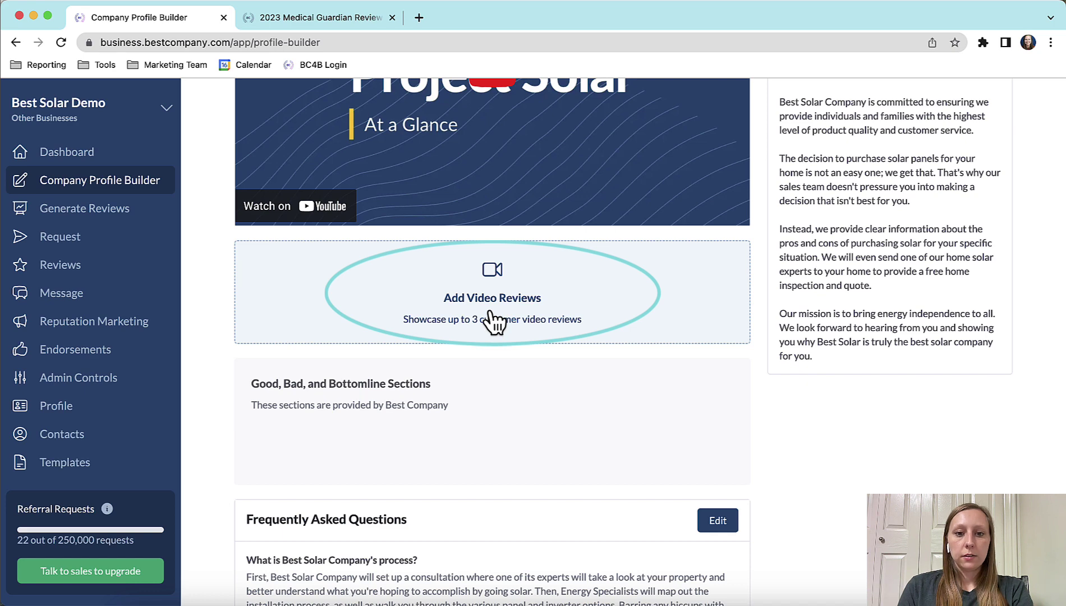
left_click(492, 321)
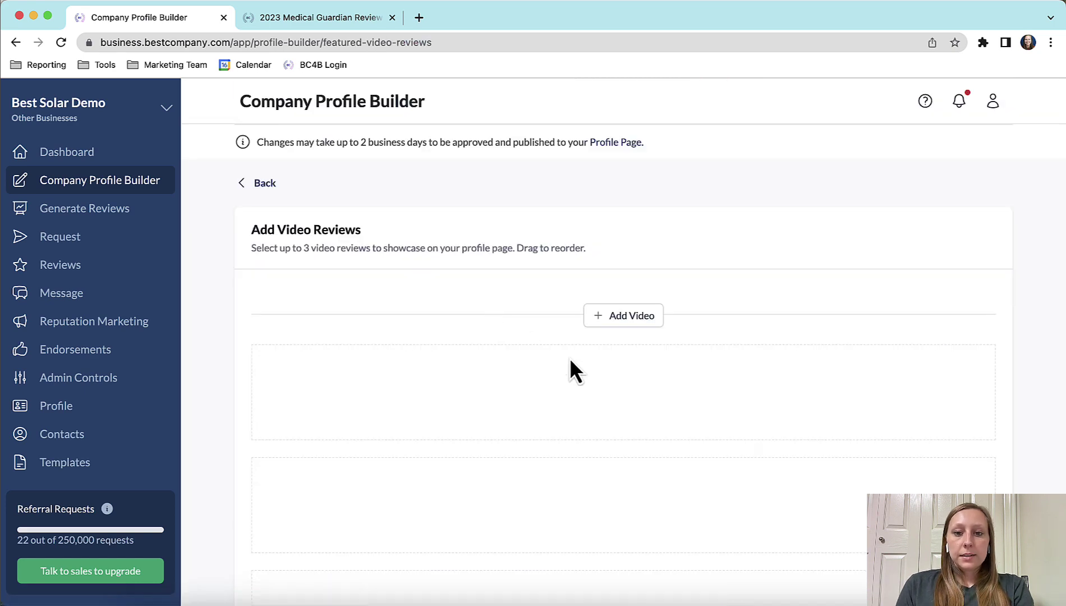
left_click(628, 331)
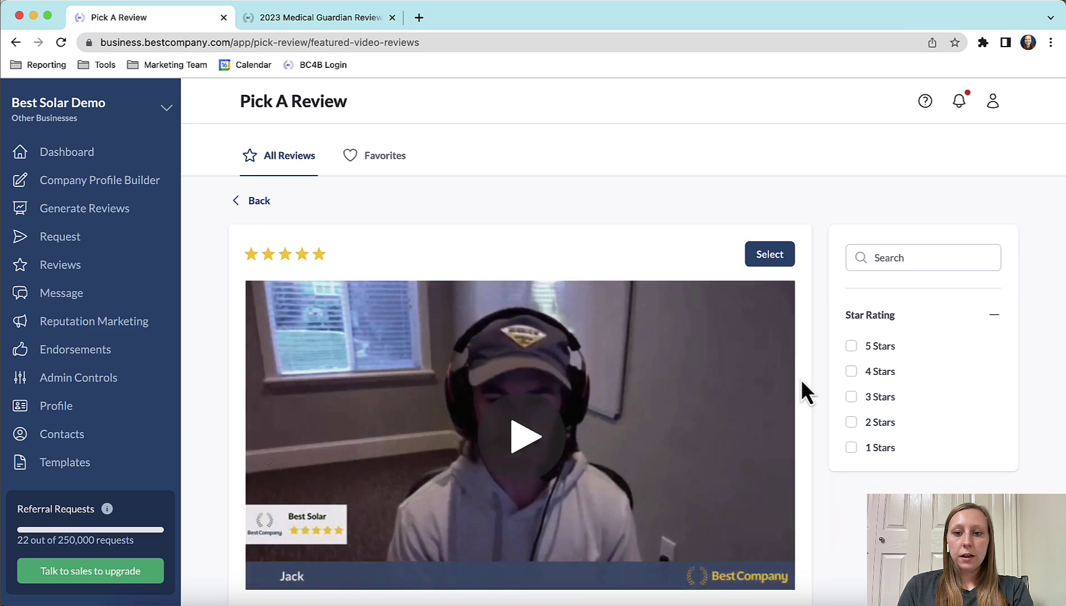
scroll(801, 382, "down", 7)
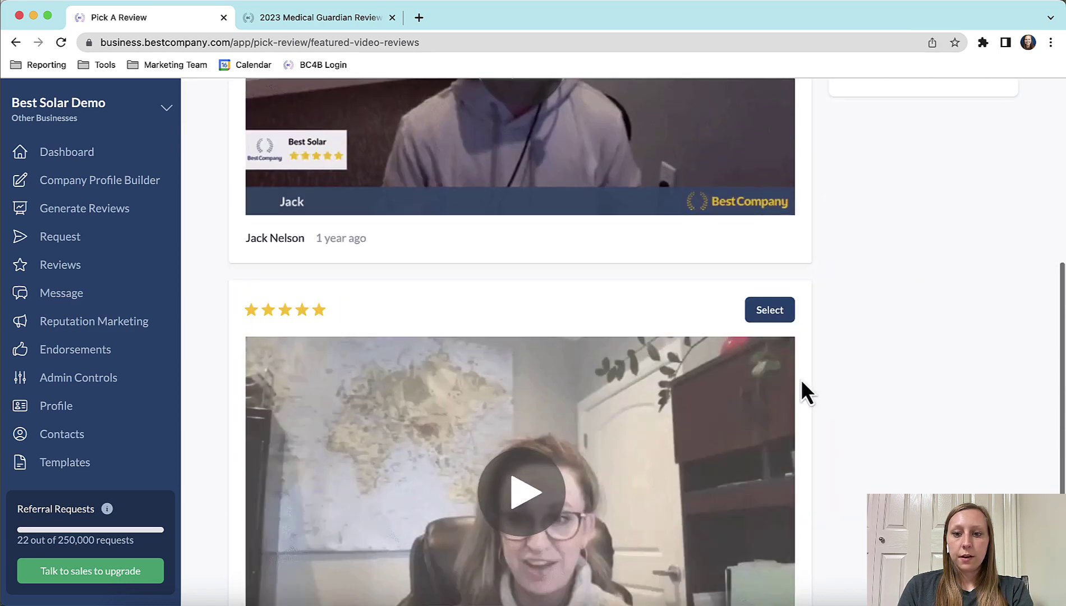
scroll(800, 379, "down", 2)
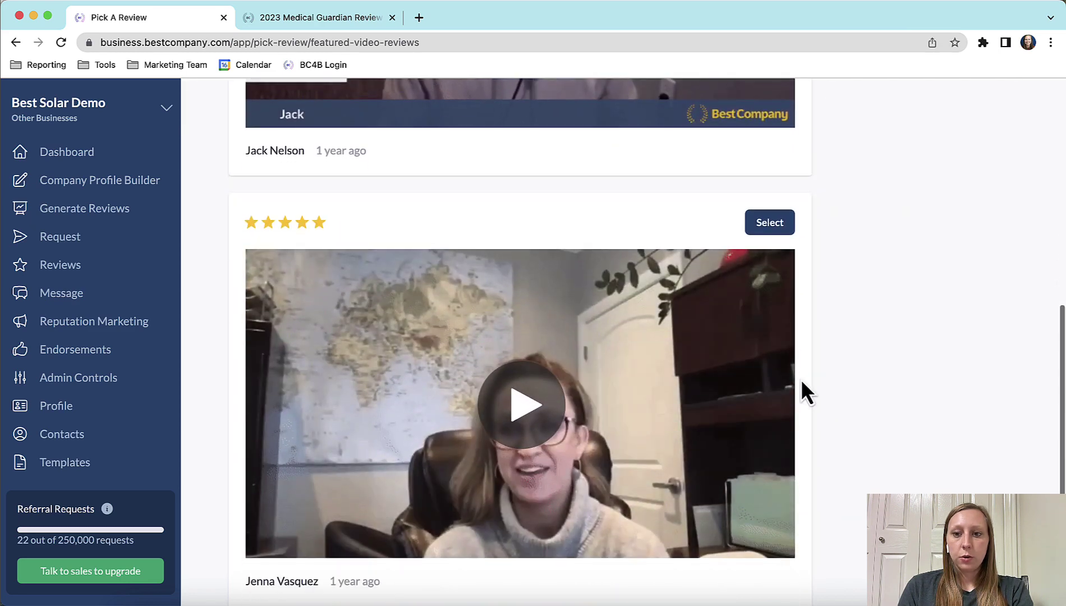
left_click(785, 230)
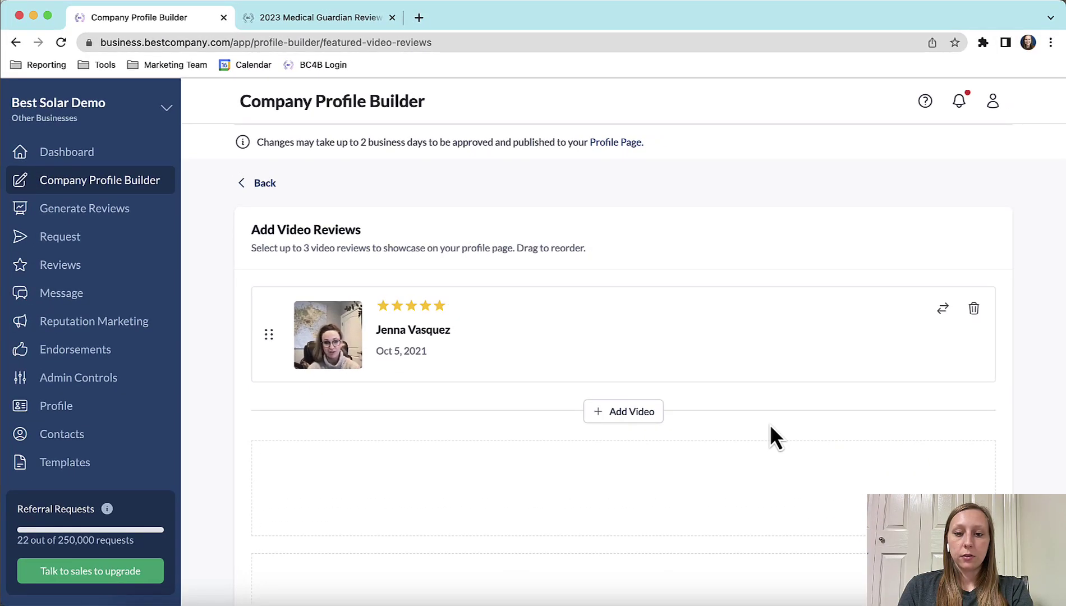
left_click(627, 415)
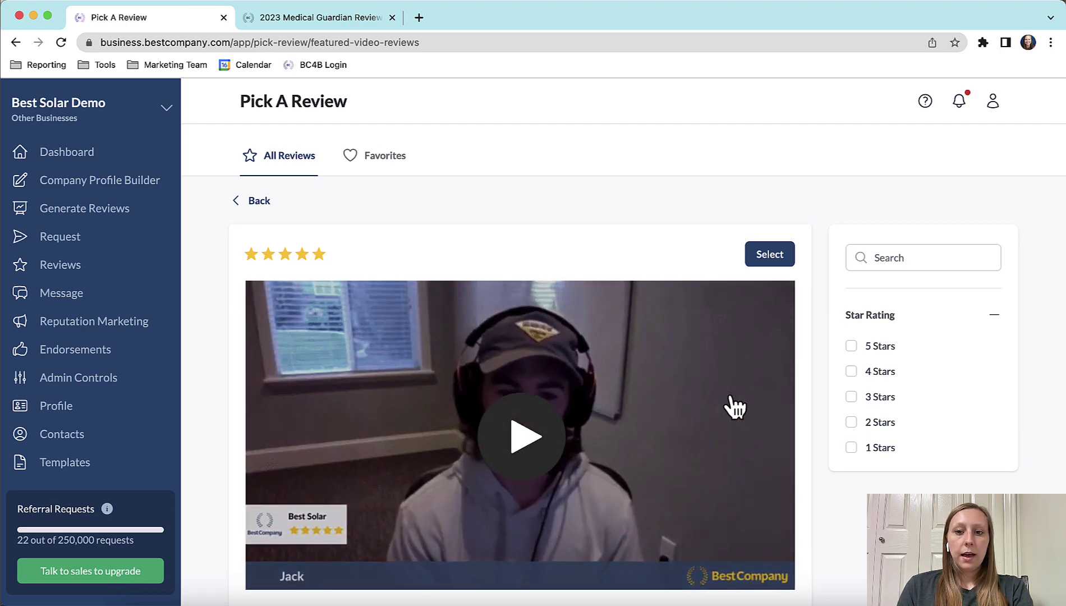
left_click(787, 259)
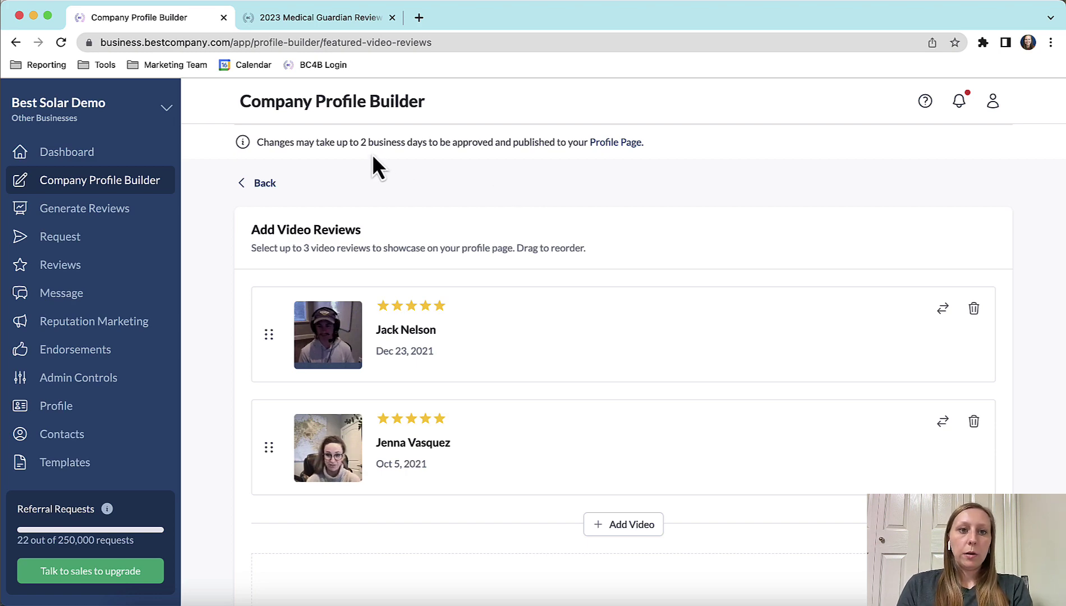
Examine how featured reviews and video customer reviews are displayed on Medical Guardian's public BestCompany profile.
left_click(310, 24)
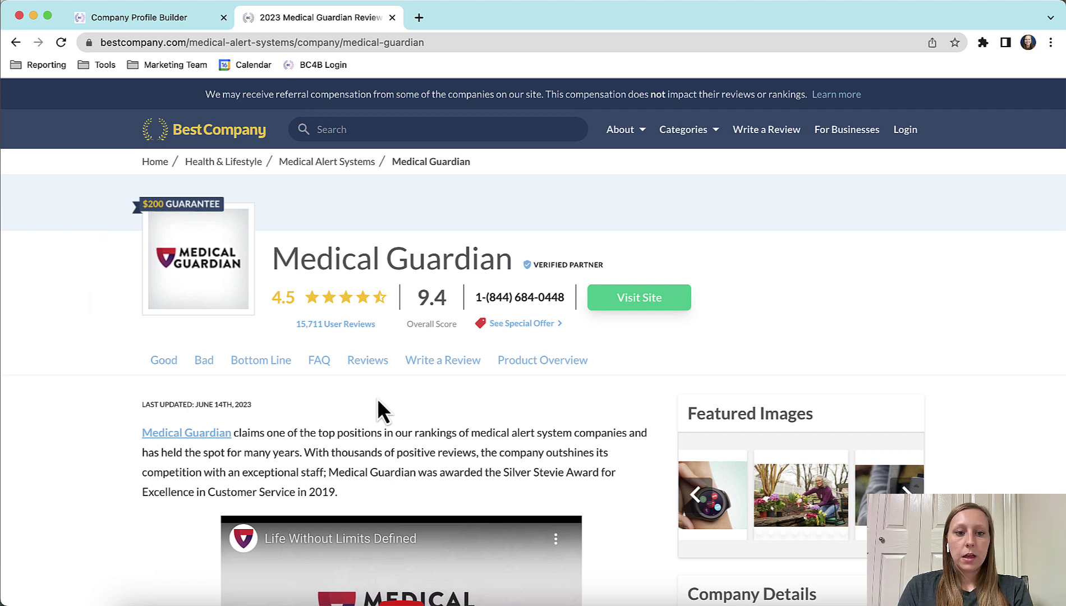
left_click(368, 361)
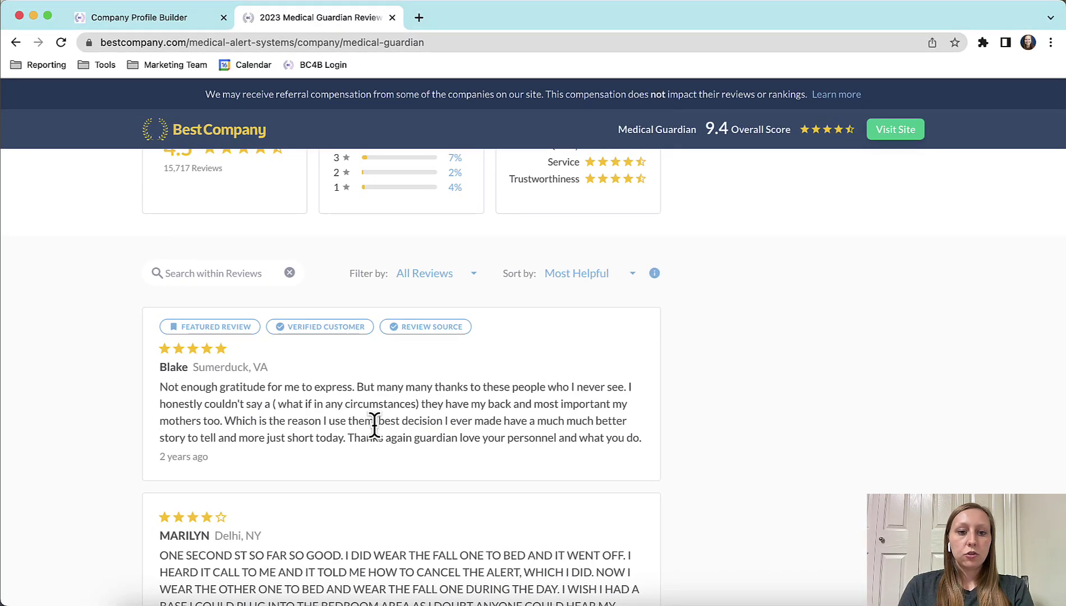
scroll(374, 425, "up", 20)
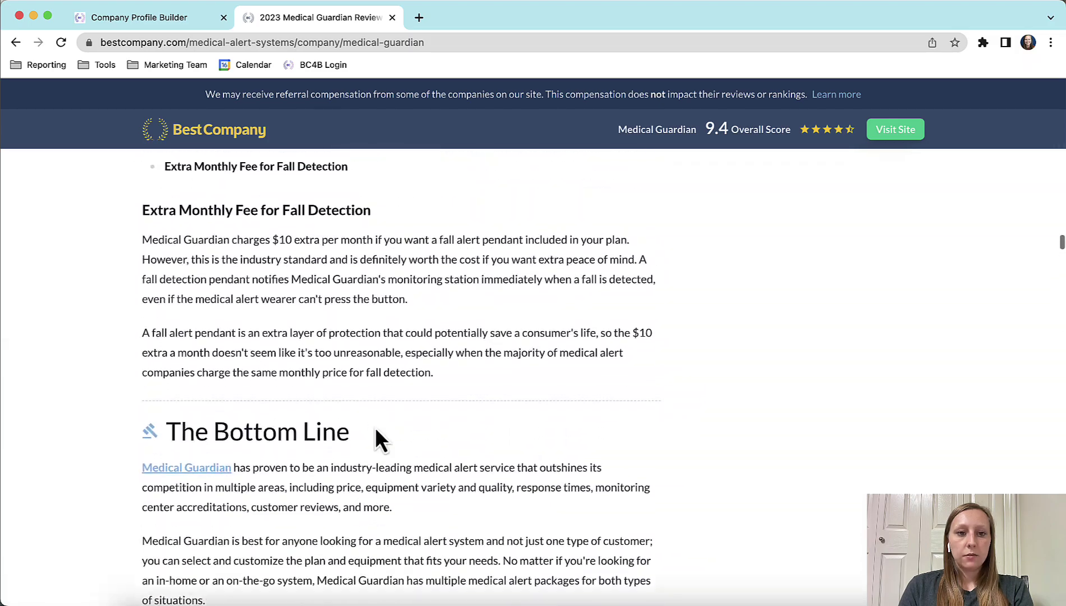
scroll(375, 429, "up", 20)
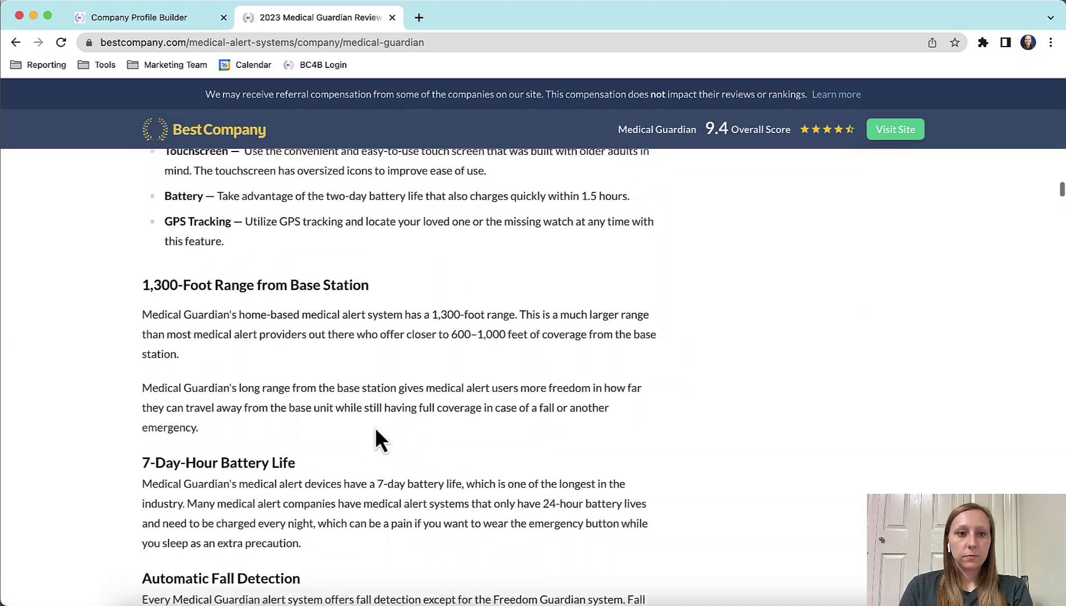
scroll(375, 428, "up", 15)
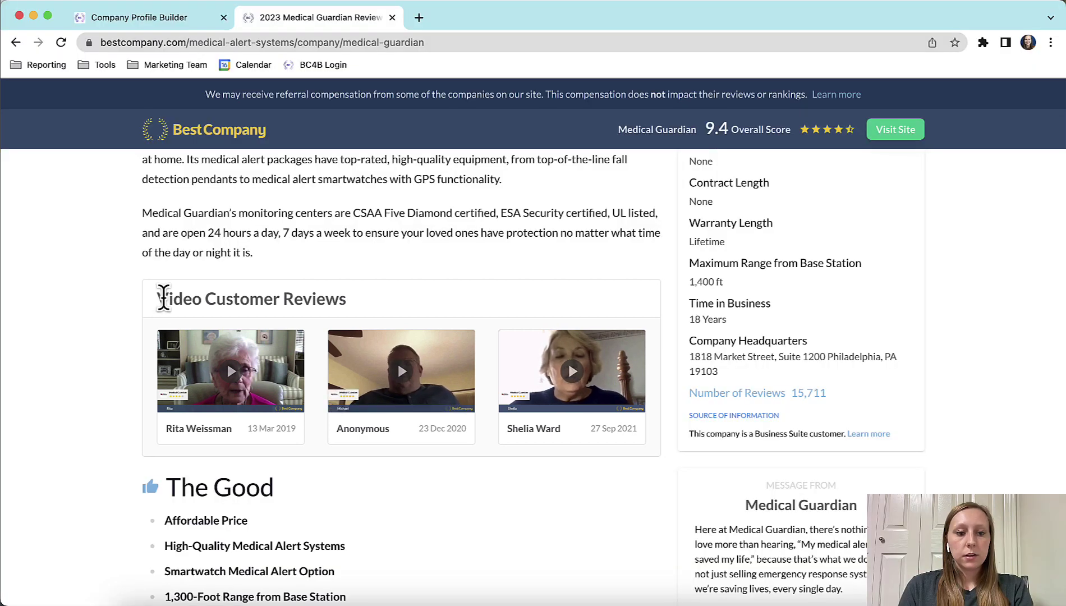
scroll(163, 297, "up", 3)
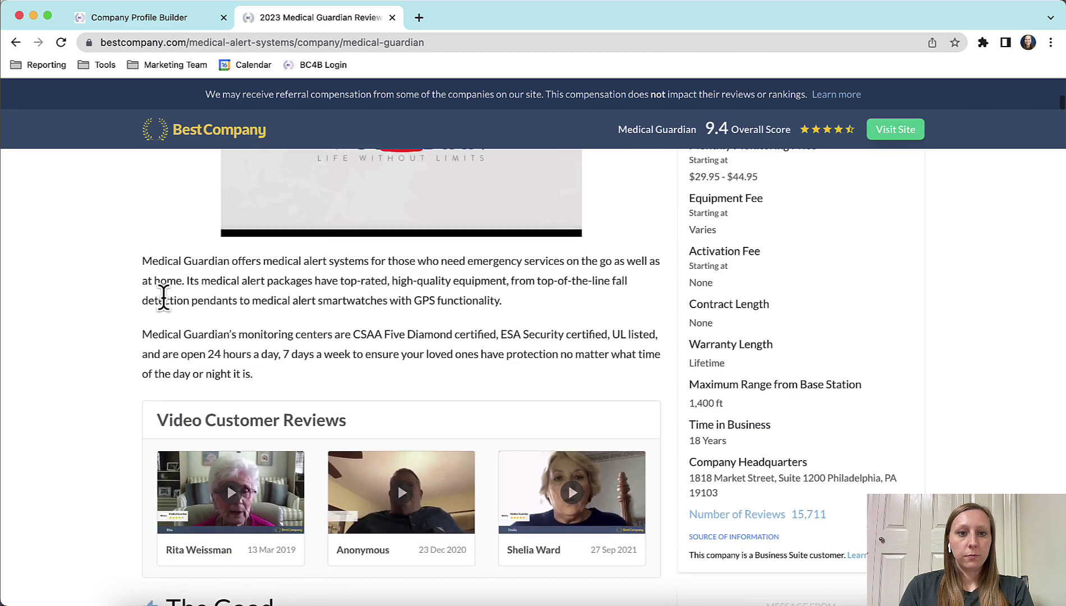
scroll(163, 297, "up", 10)
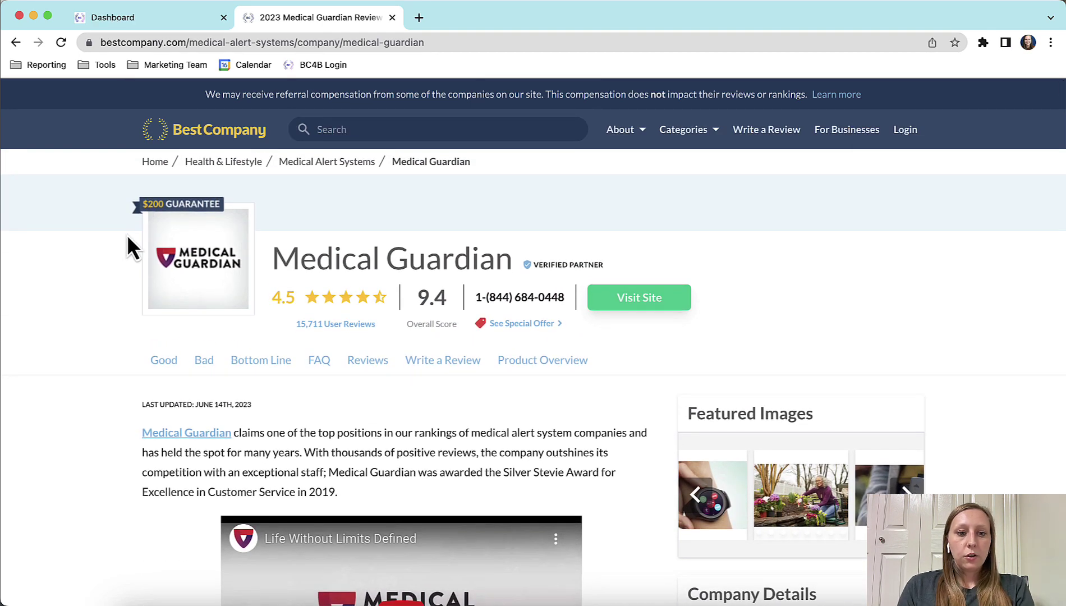
Return to Best Solar Demo's Company Profile Builder and review its Featured Videos and Featured Reviews sections.
left_click(116, 28)
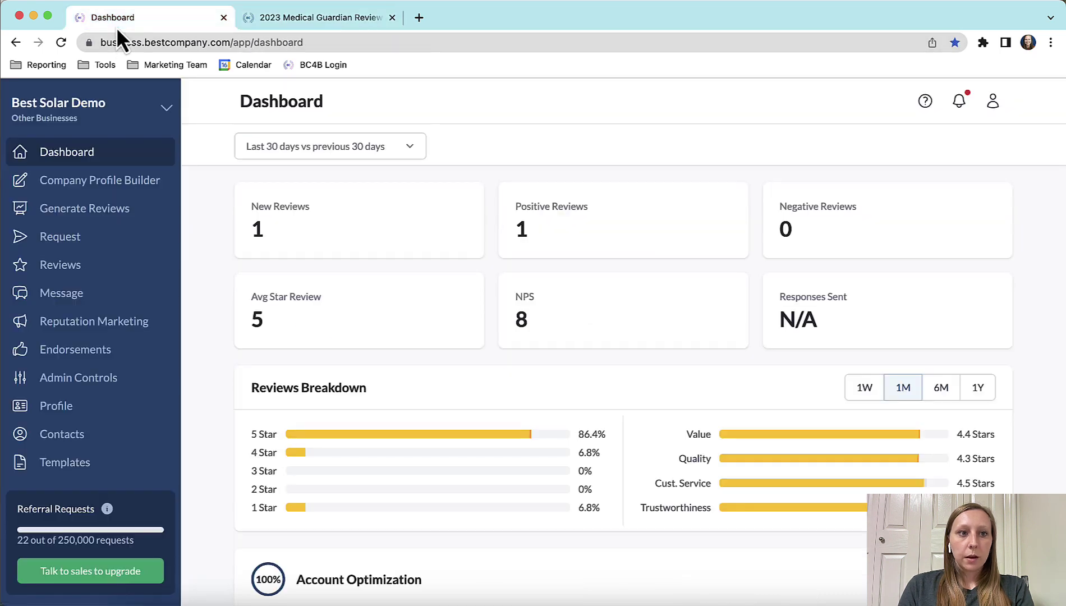
left_click(167, 197)
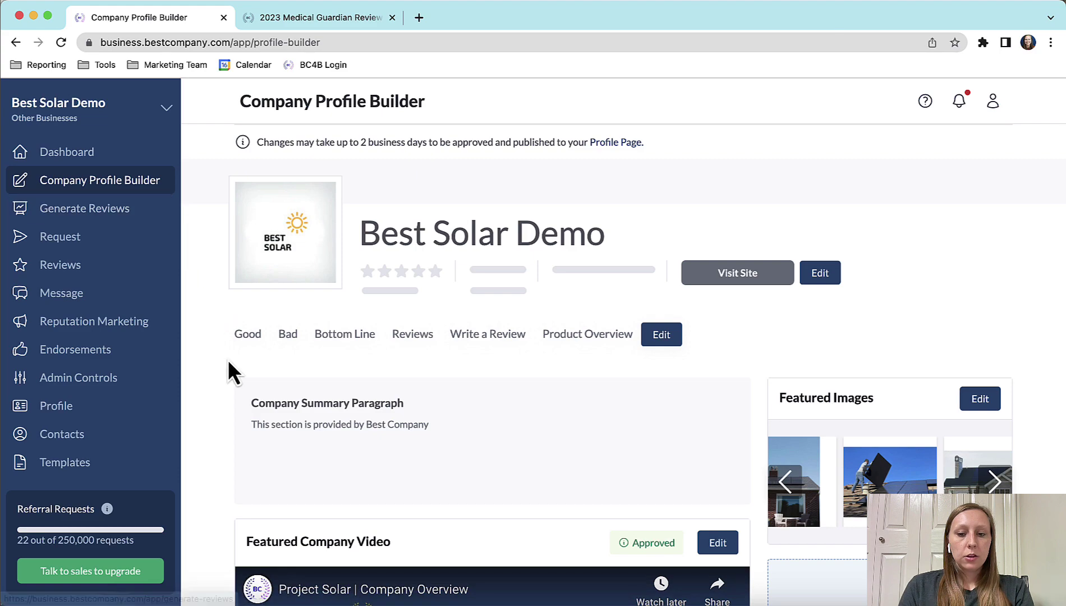
scroll(228, 364, "down", 4)
scroll(227, 359, "down", 8)
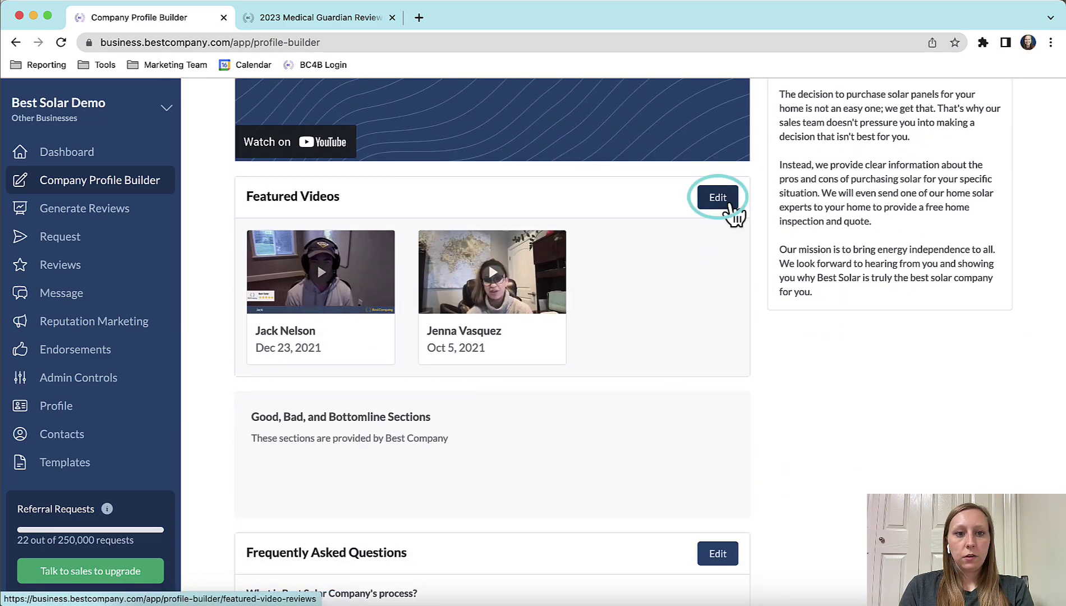
scroll(732, 215, "down", 4)
scroll(732, 215, "down", 8)
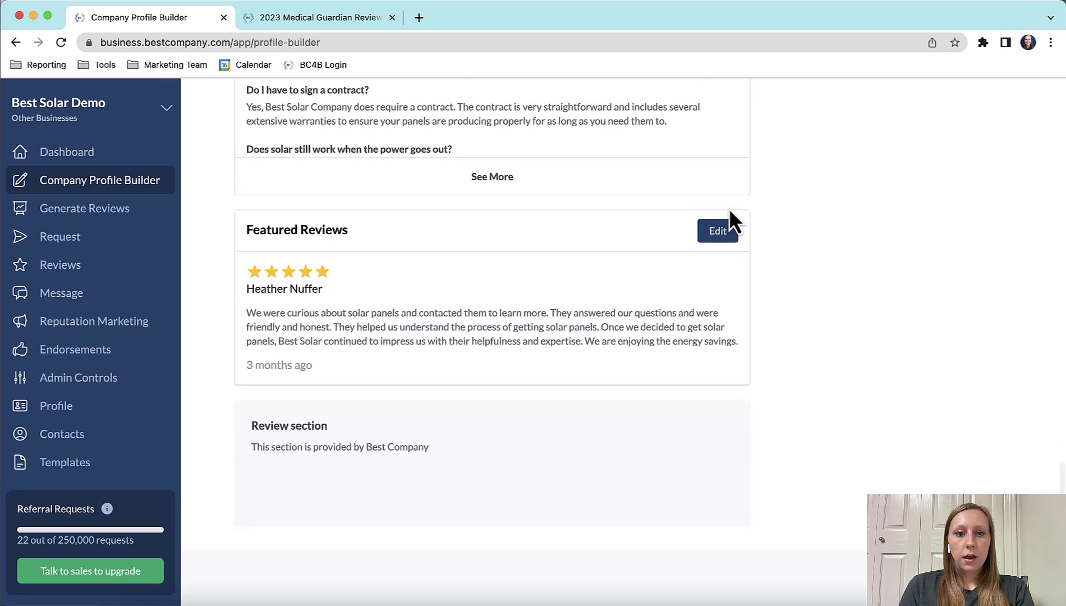